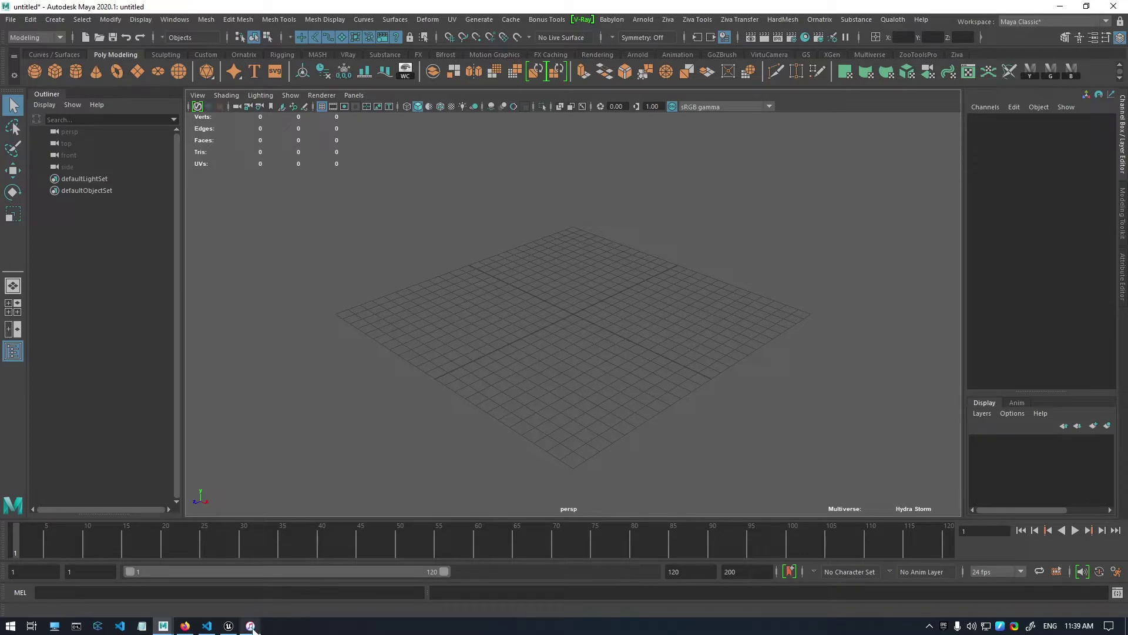
Switch to iTunes and save FC_newdemo.fbx and FC_newdemo.wav from the Face Cap documents to the Desktop.
click(250, 625)
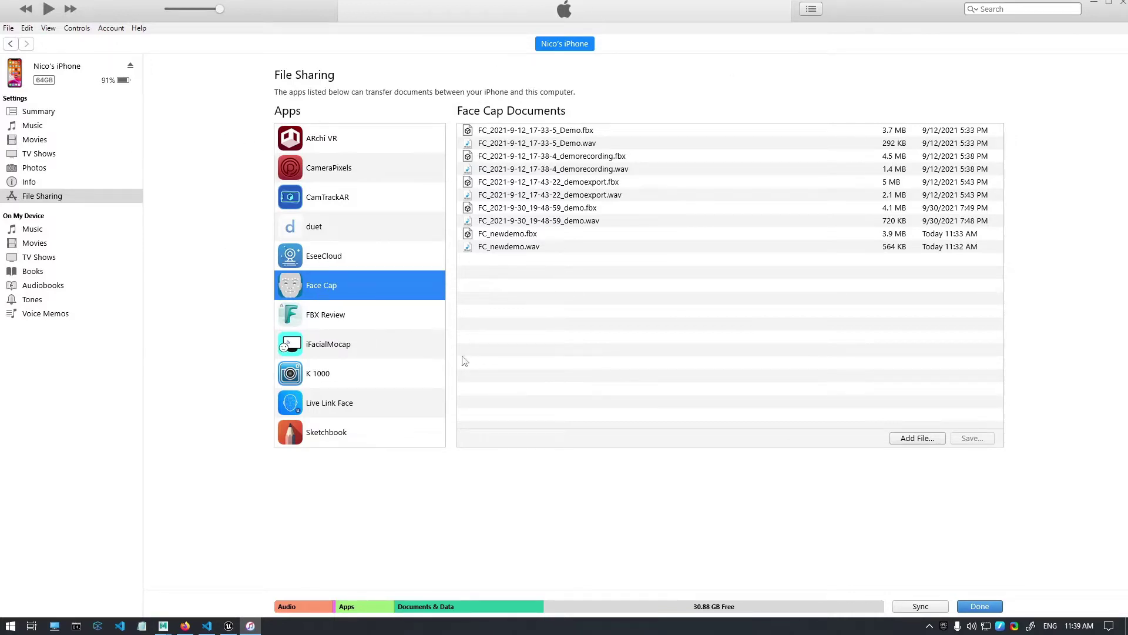
click(533, 235)
shift+click(535, 248)
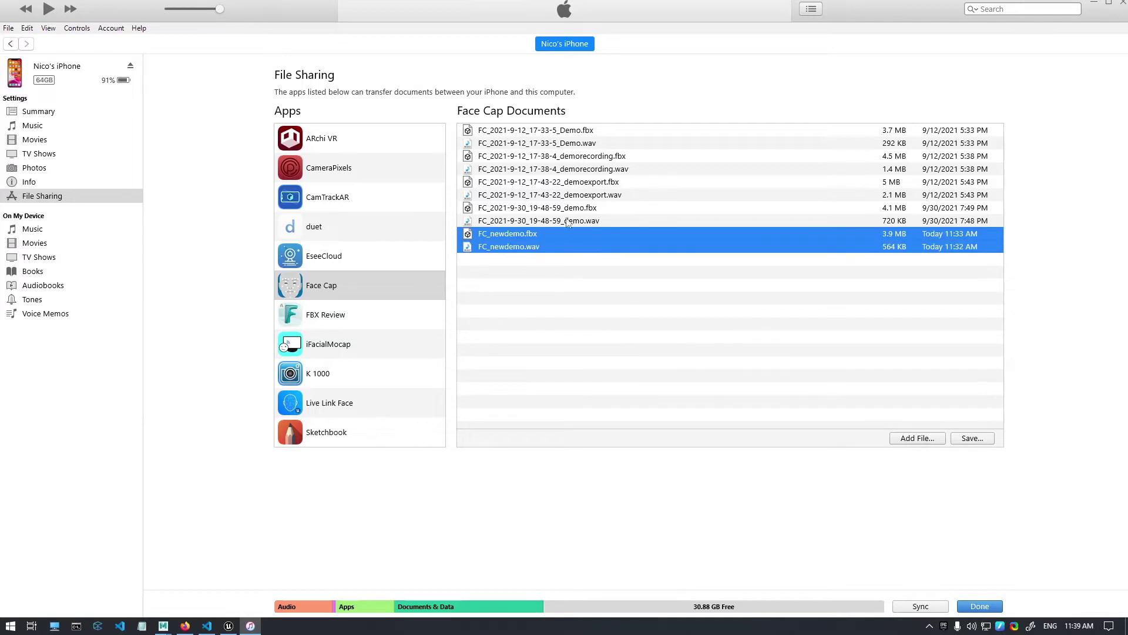
click(978, 441)
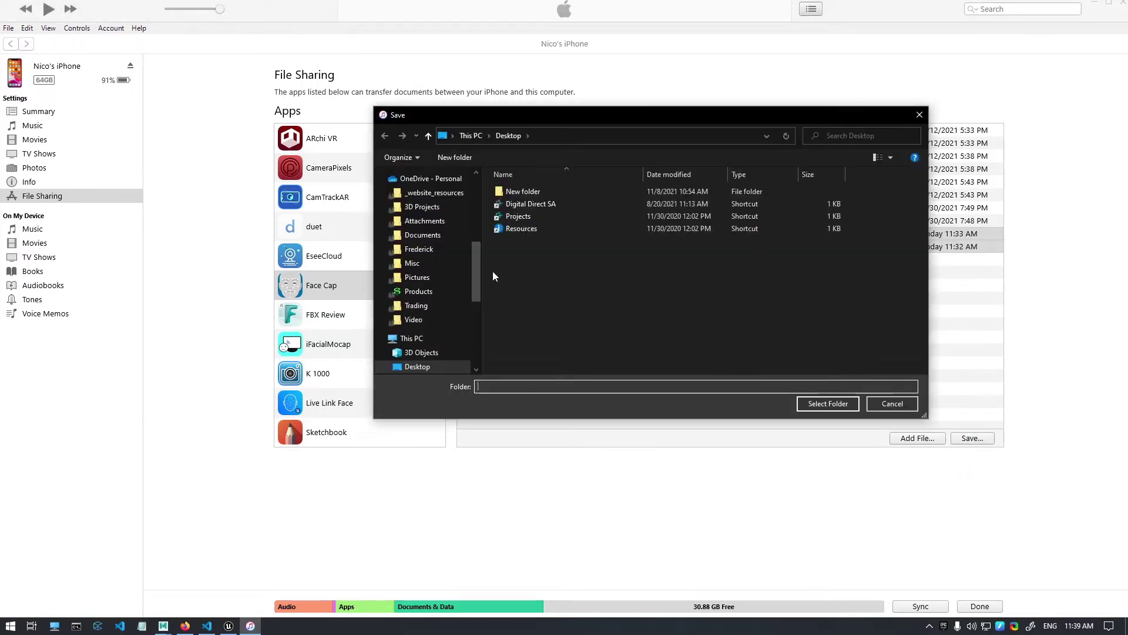
click(432, 363)
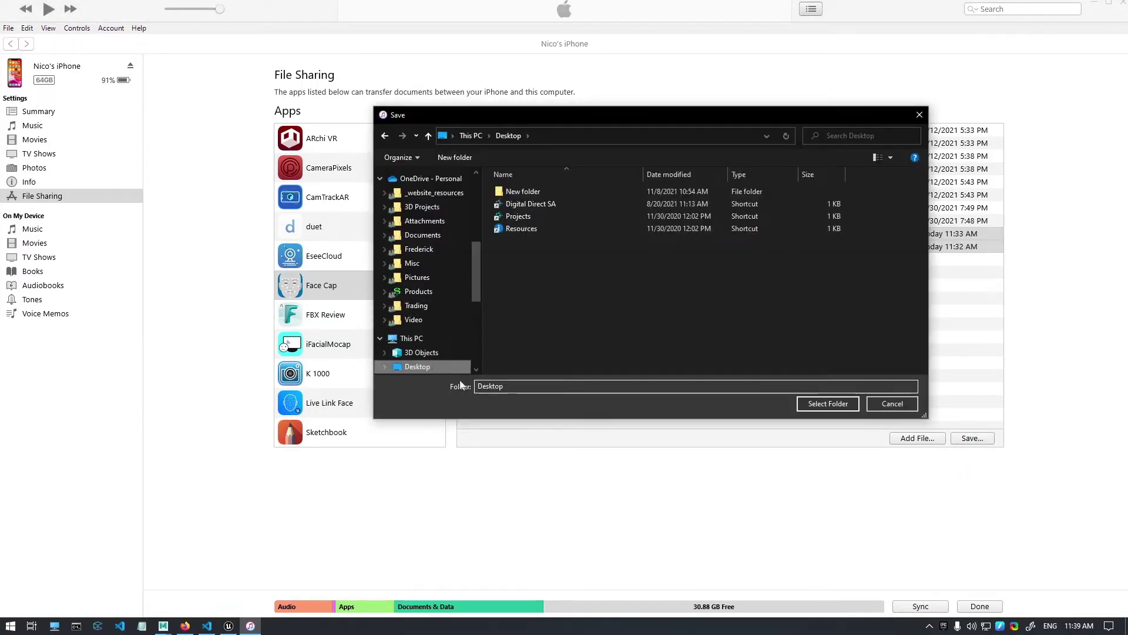
click(839, 404)
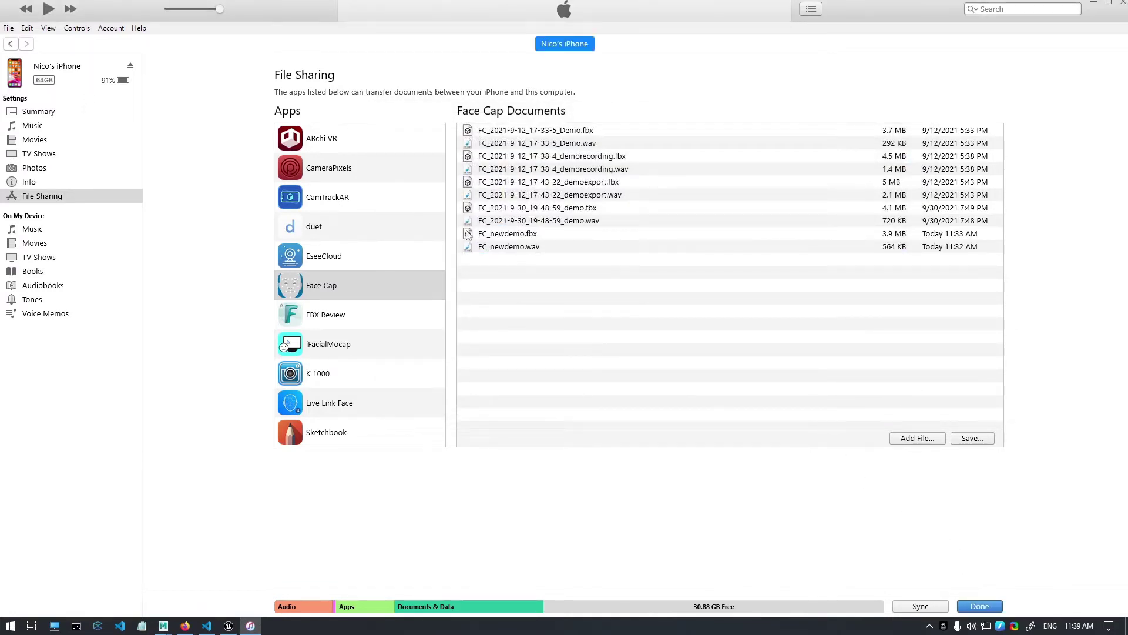
Minimize the open windows and look over the FC_newdemo and DemoMocap capture files on the desktop.
click(1094, 4)
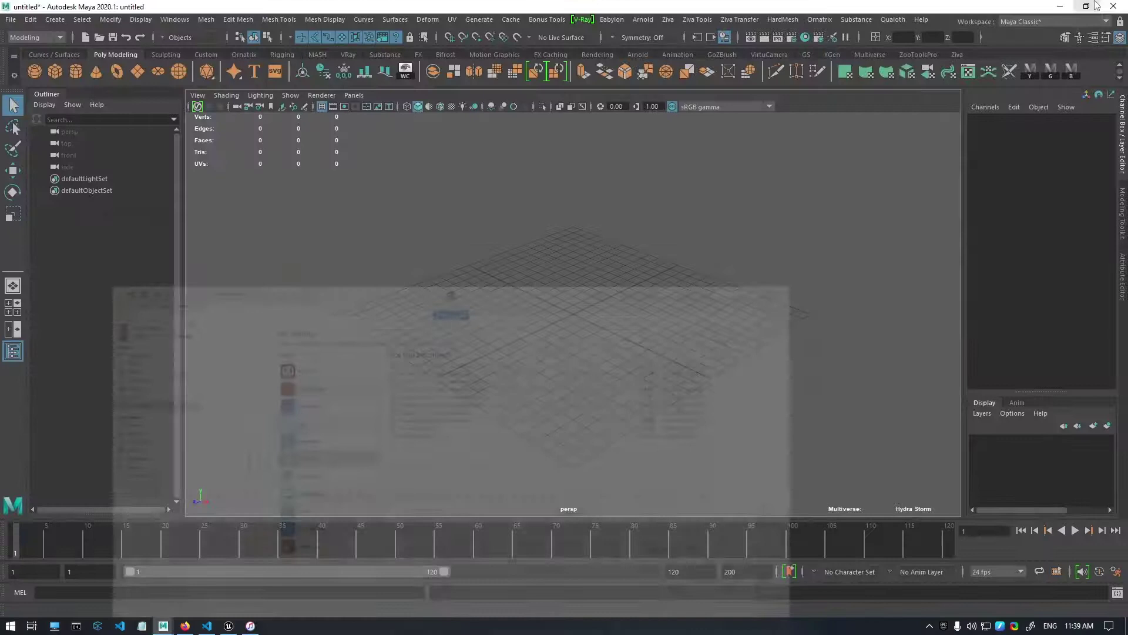
click(1060, 8)
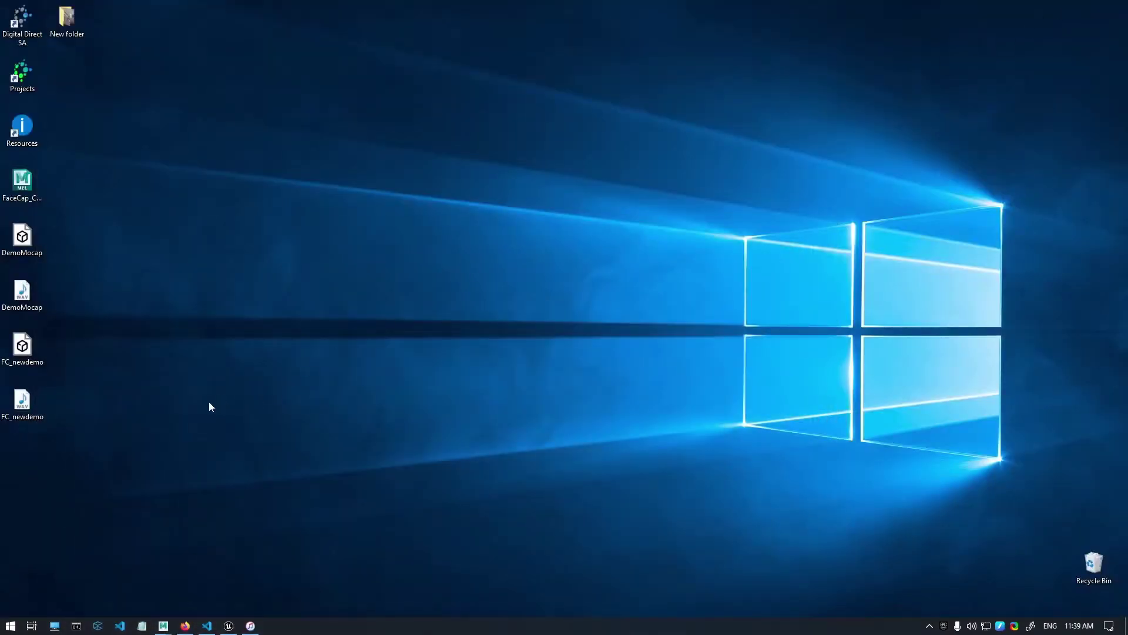
click(30, 357)
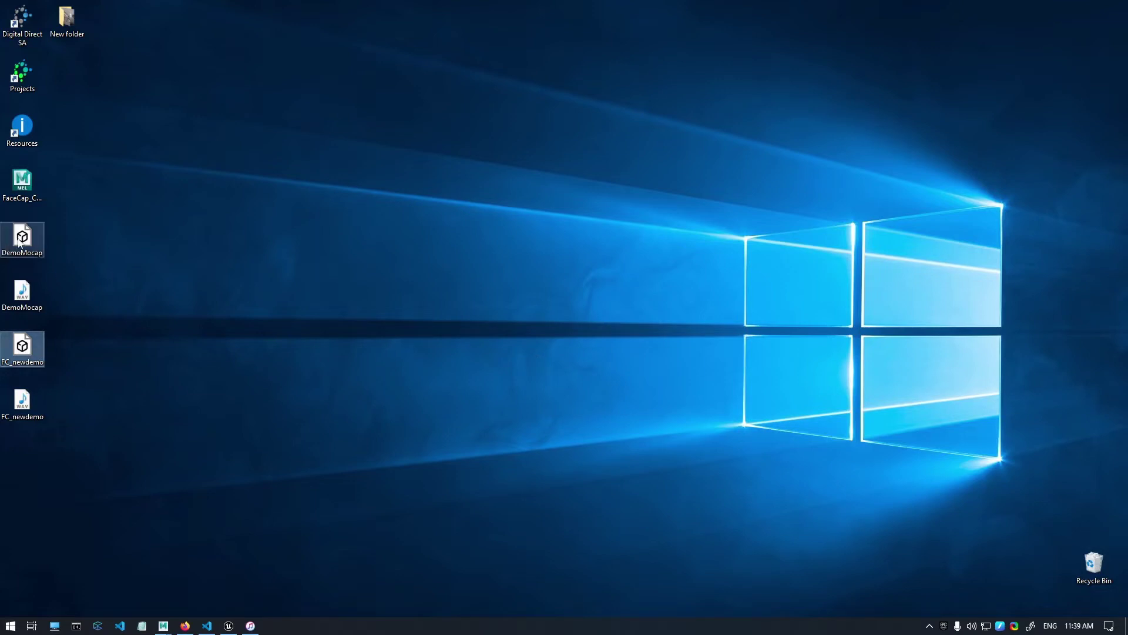
click(24, 291)
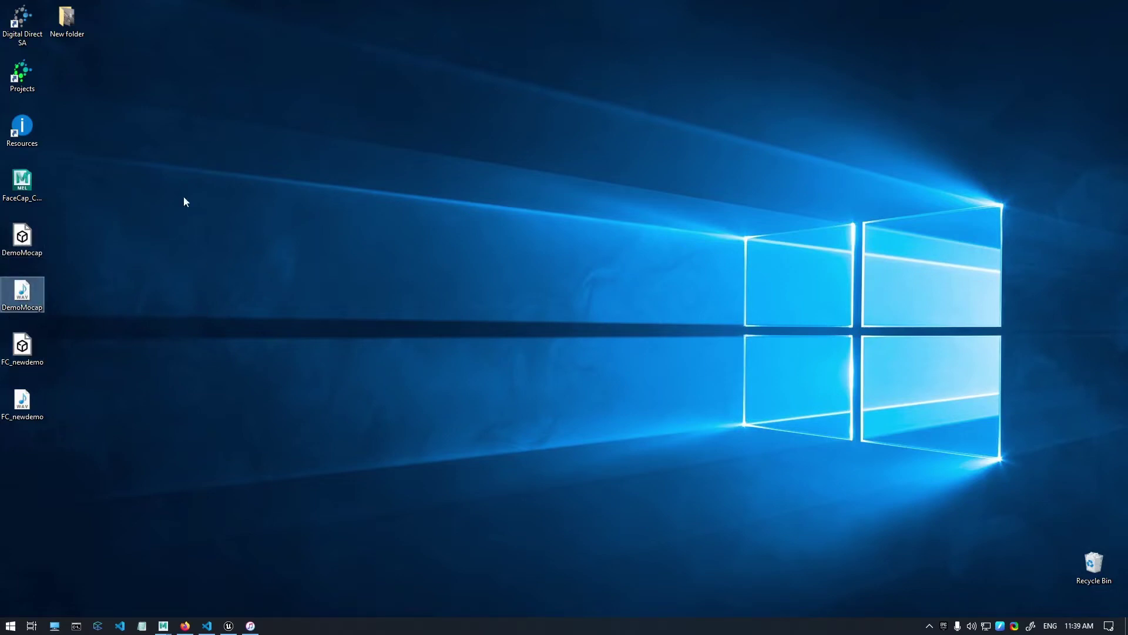
Switch back to Maya and reference Bobby_Rig_Optimized.ma into the scene.
click(164, 626)
click(238, 587)
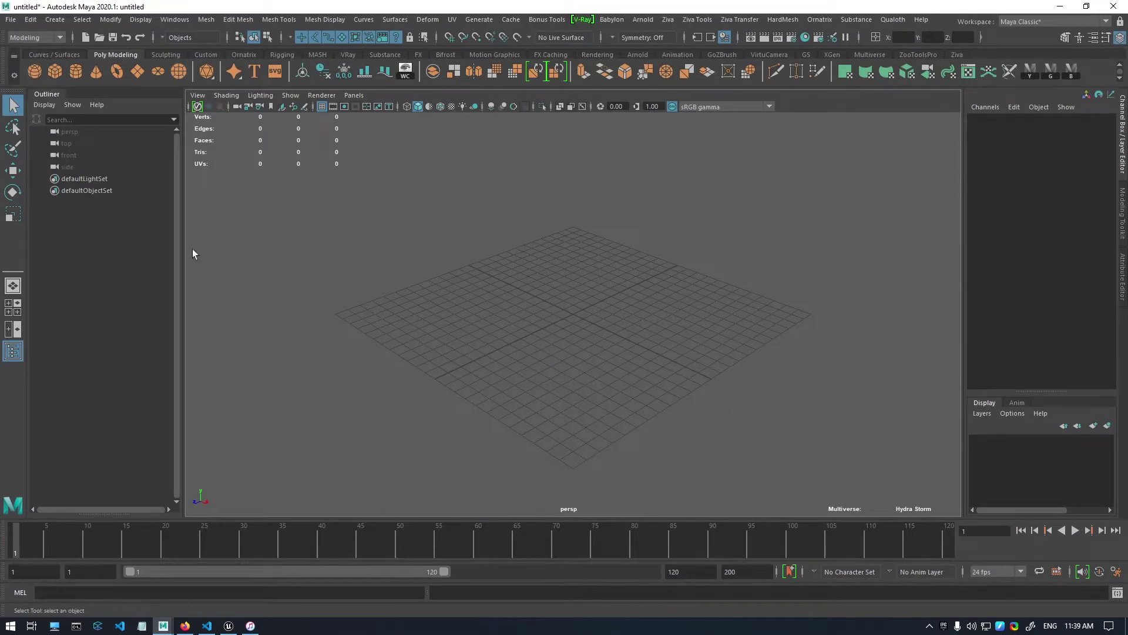
click(11, 24)
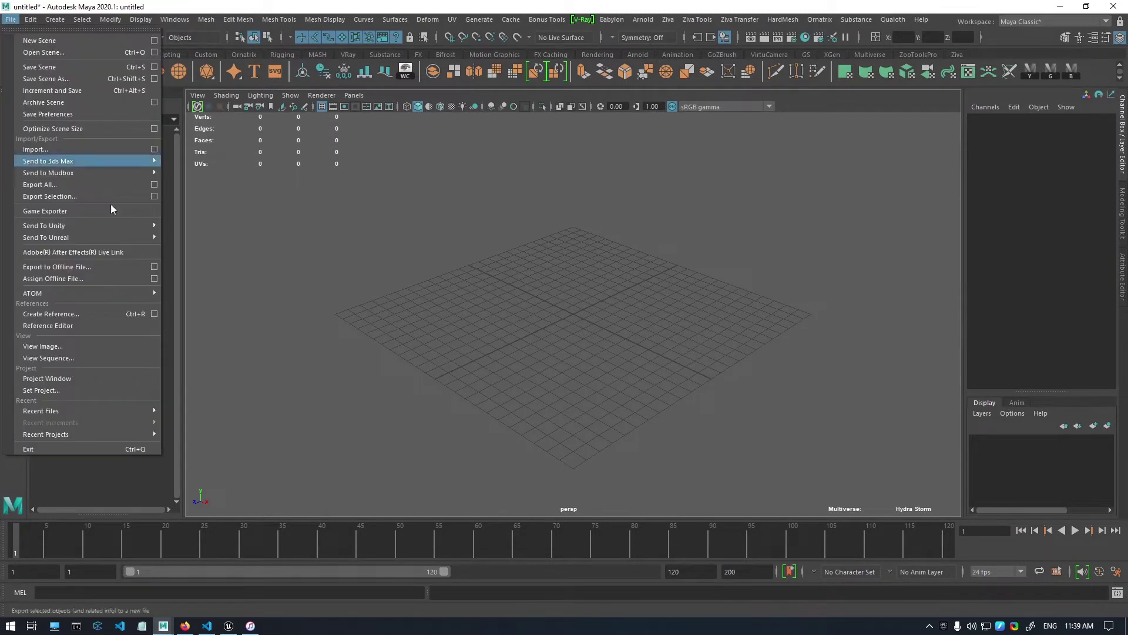
click(89, 315)
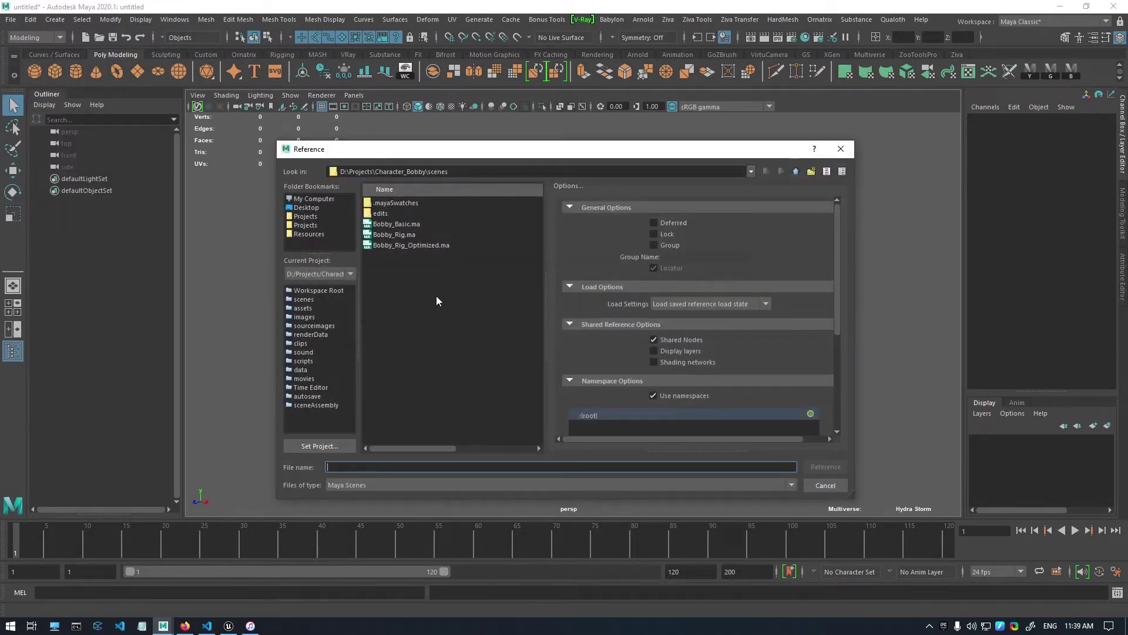
click(408, 245)
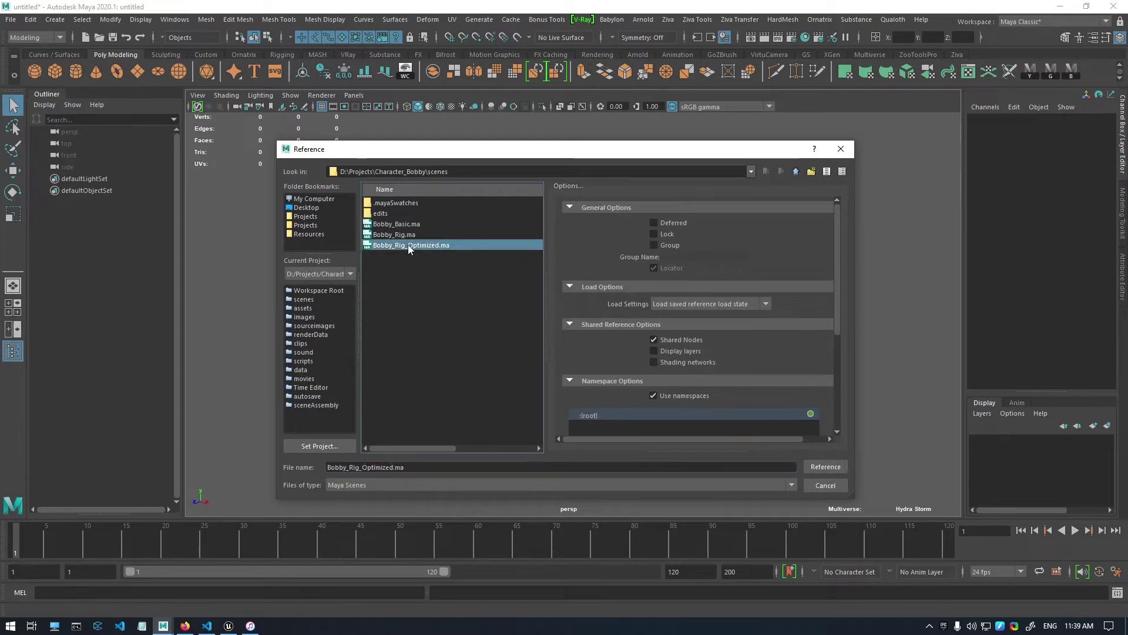
click(826, 468)
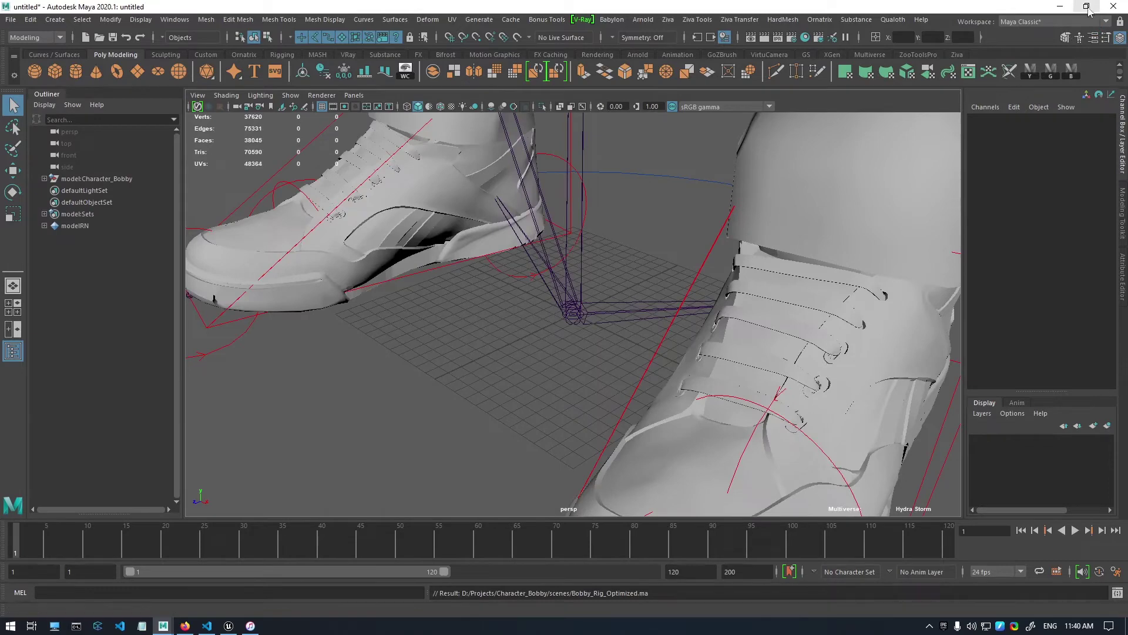
Reduce the window so the desktop files are reachable, and import the DemoMocap FBX file into the scene.
click(1086, 7)
drag(728, 96, 839, 103)
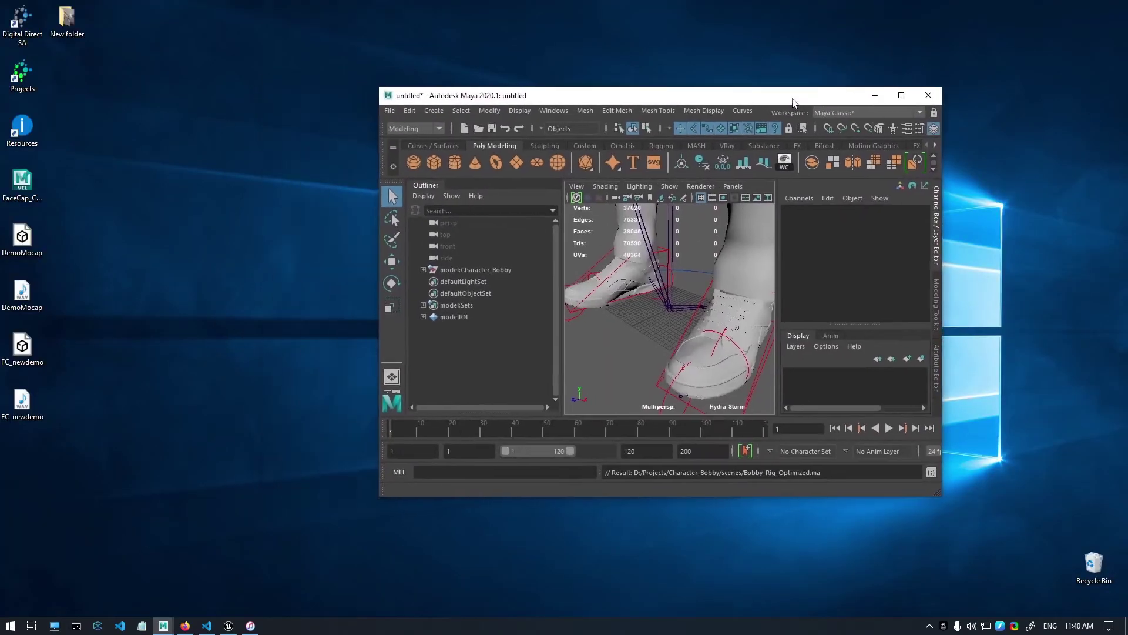
click(23, 238)
click(26, 294)
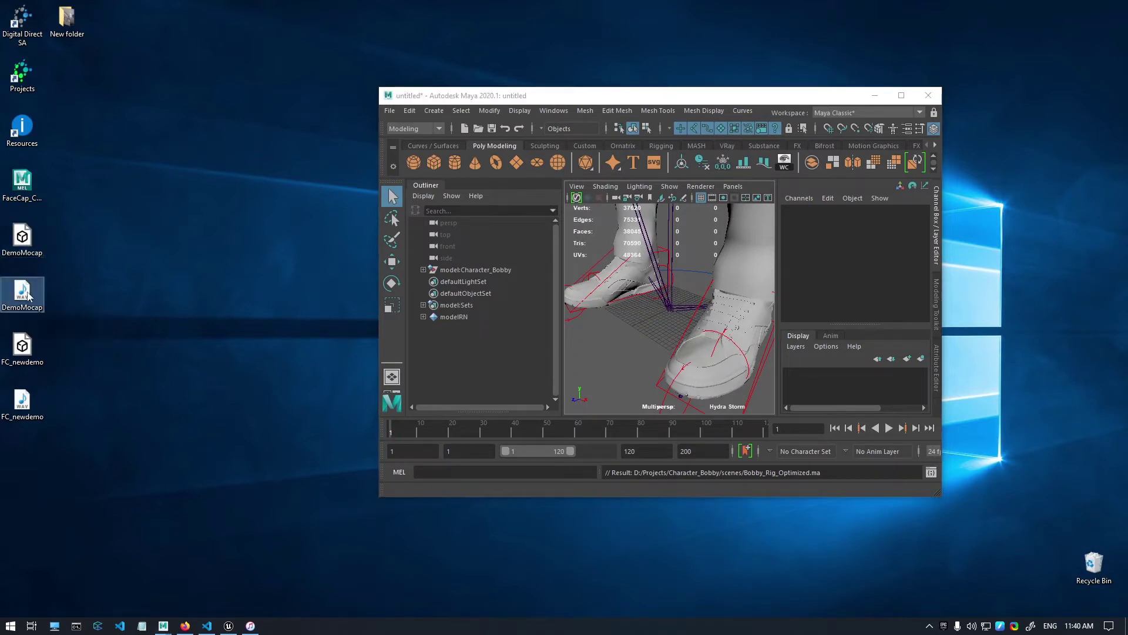
click(22, 238)
drag(23, 241, 653, 299)
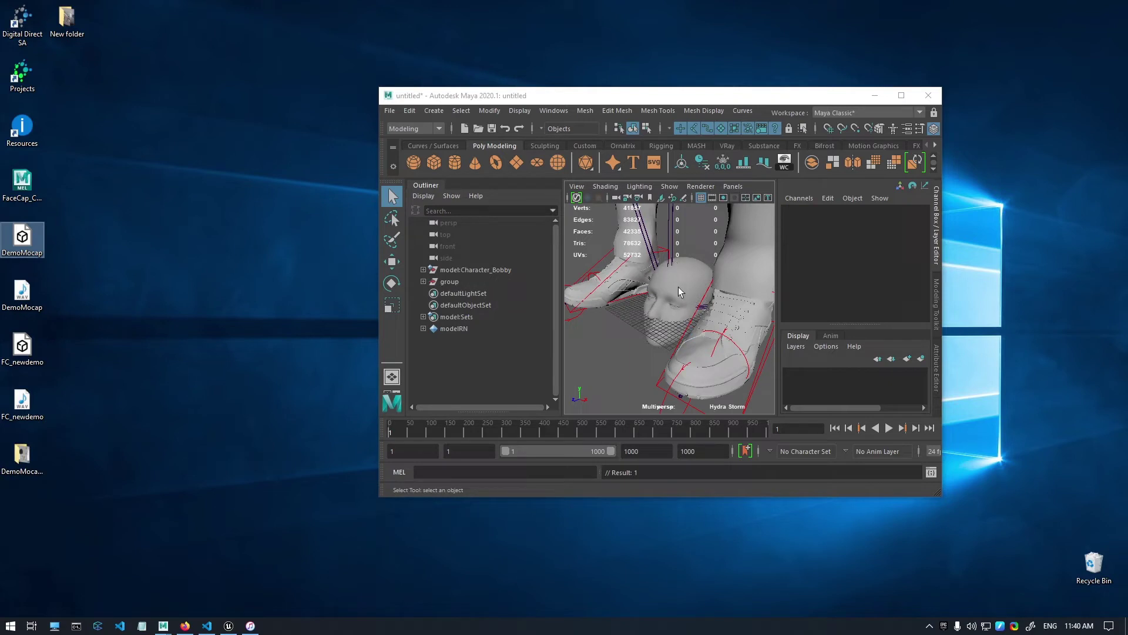
Play the imported mocap head's animation briefly and return the timeline to the first frame.
click(888, 428)
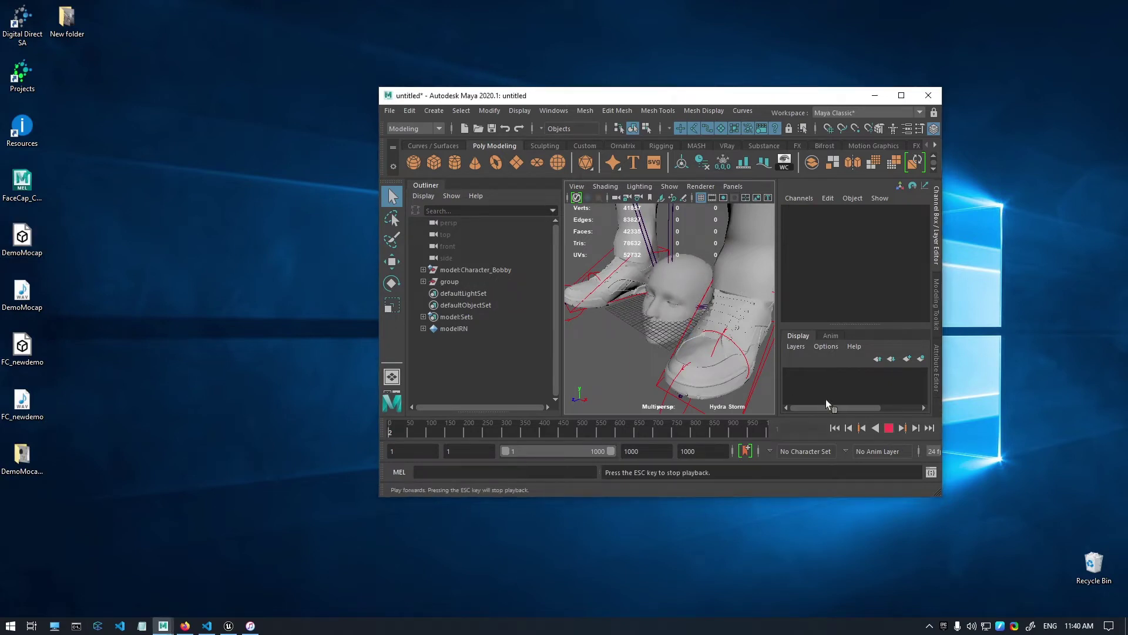
click(889, 428)
drag(413, 432, 368, 435)
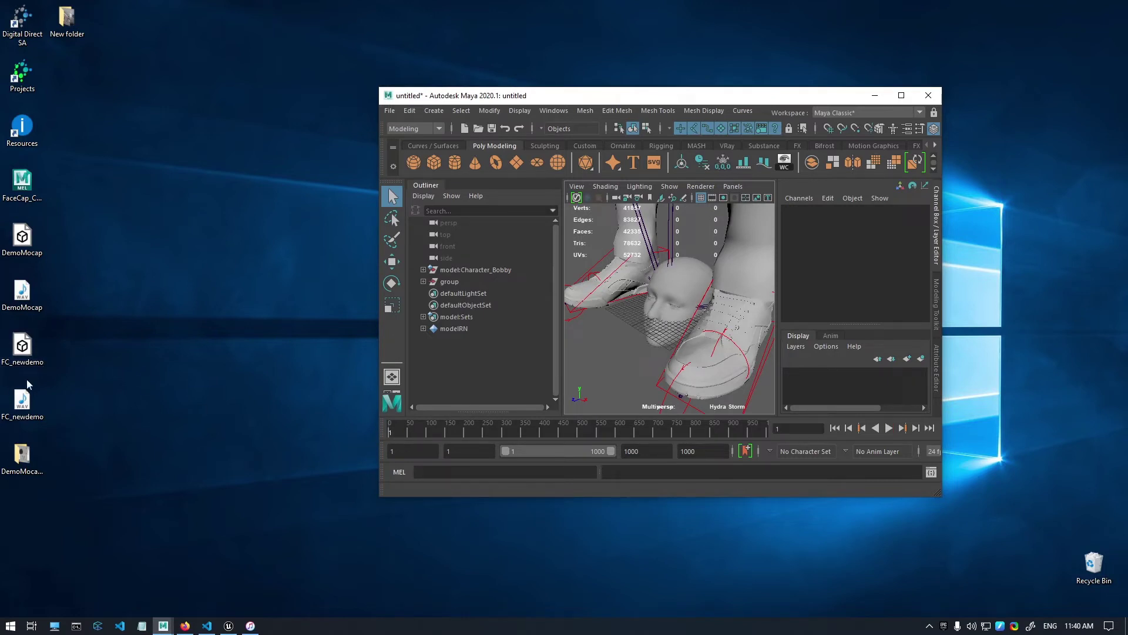
Run the FaceCap_Connector_Script_Optimized MEL script from the desktop in the scene, and maximize the window.
click(16, 187)
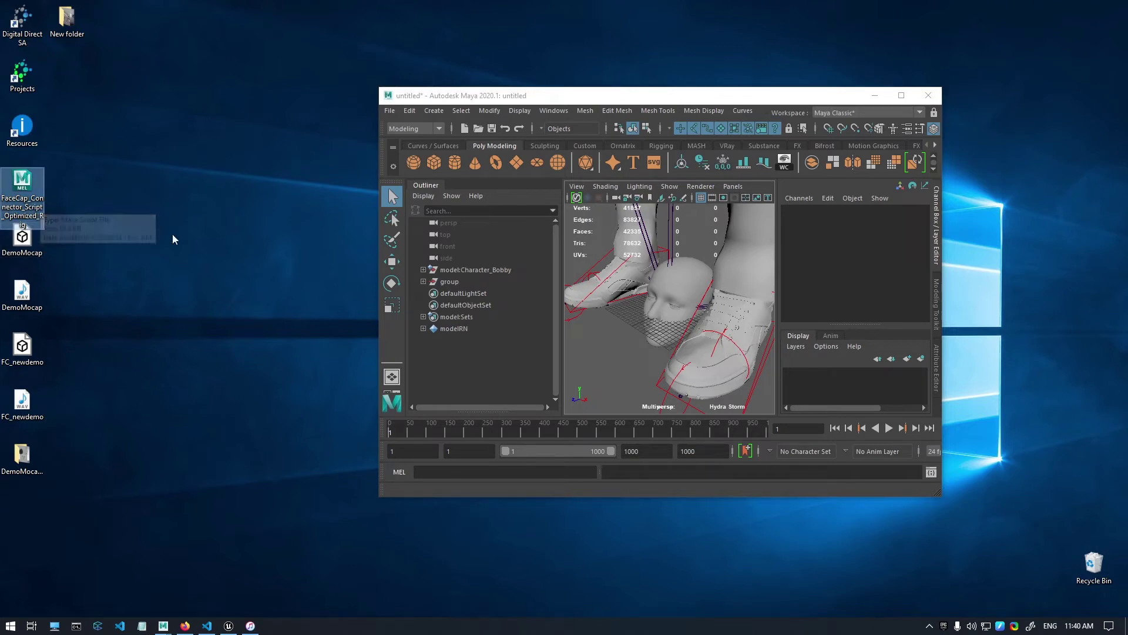
drag(22, 188, 665, 292)
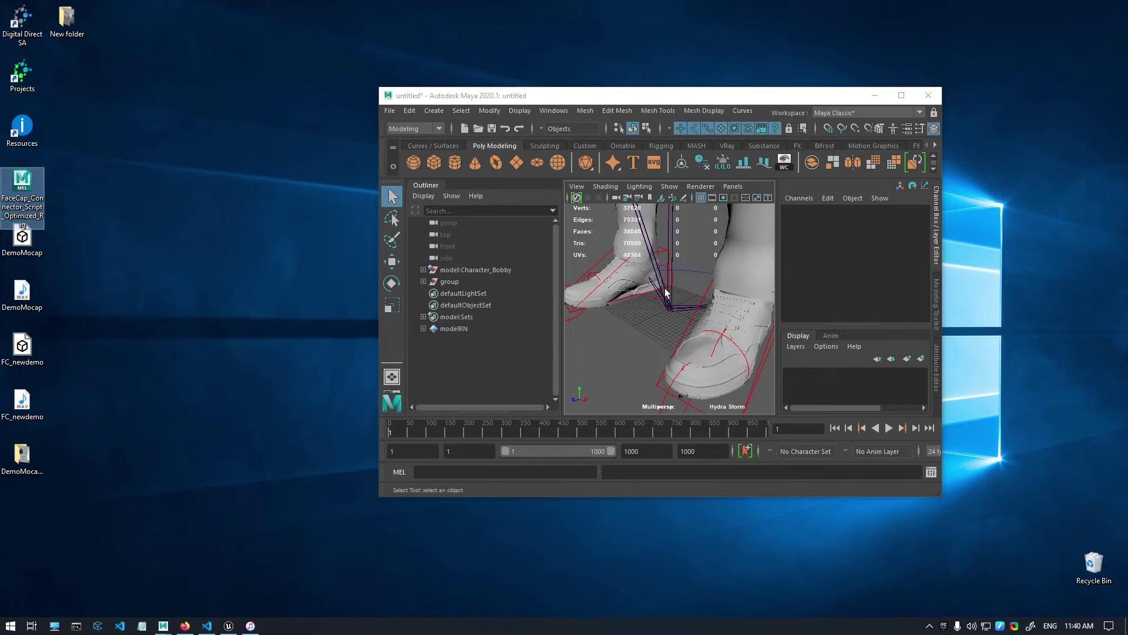
click(901, 95)
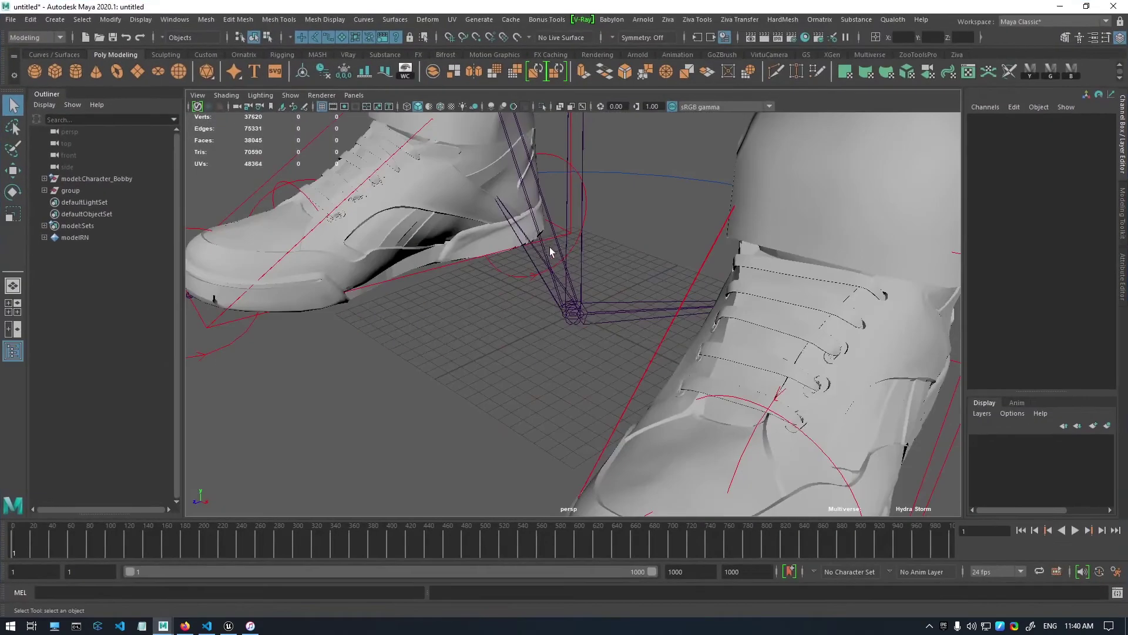
Frame the character's head and shoulders, preview the facial animation, and rewind to frame 1.
scroll(555, 241, down, 3)
scroll(554, 241, down, 5)
scroll(548, 264, up, 6)
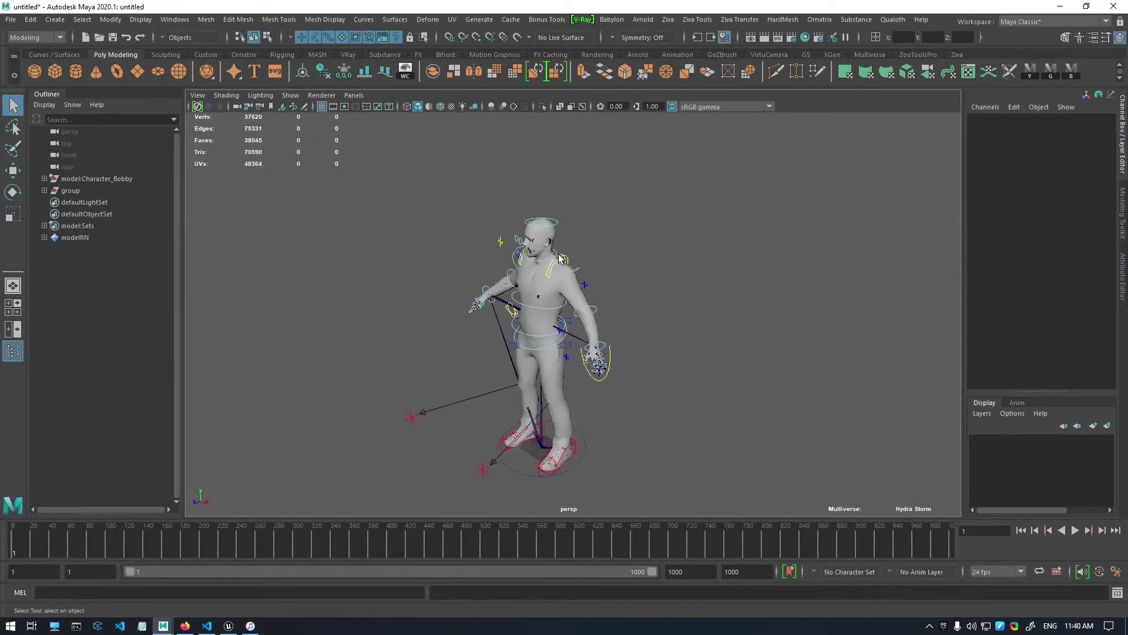
alt+drag(547, 263, 570, 323)
scroll(582, 282, up, 5)
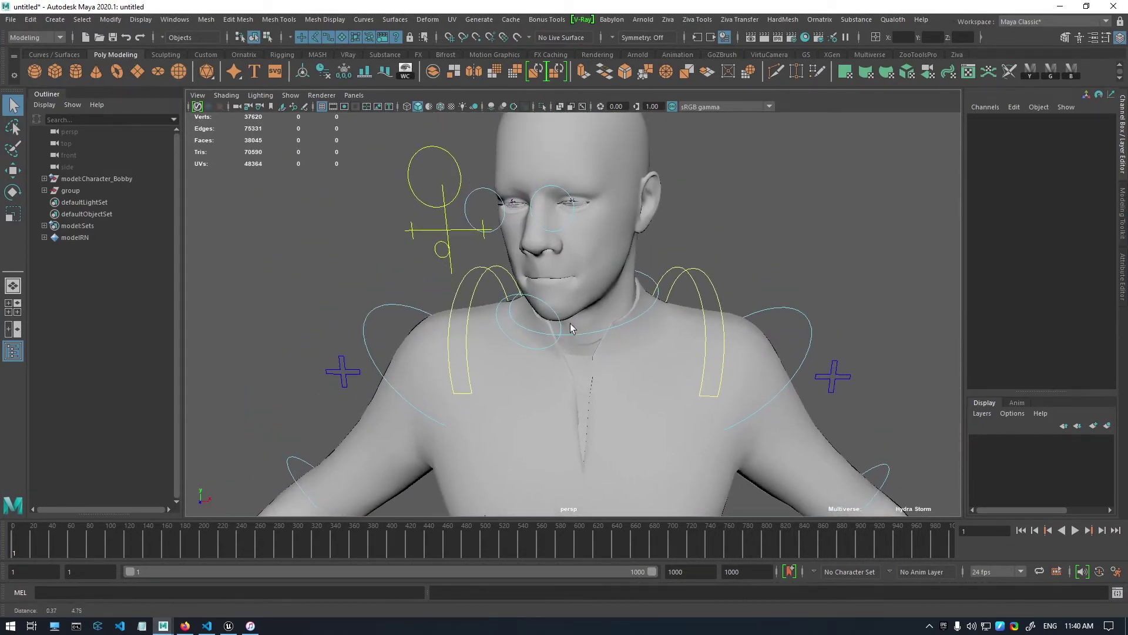
click(1075, 530)
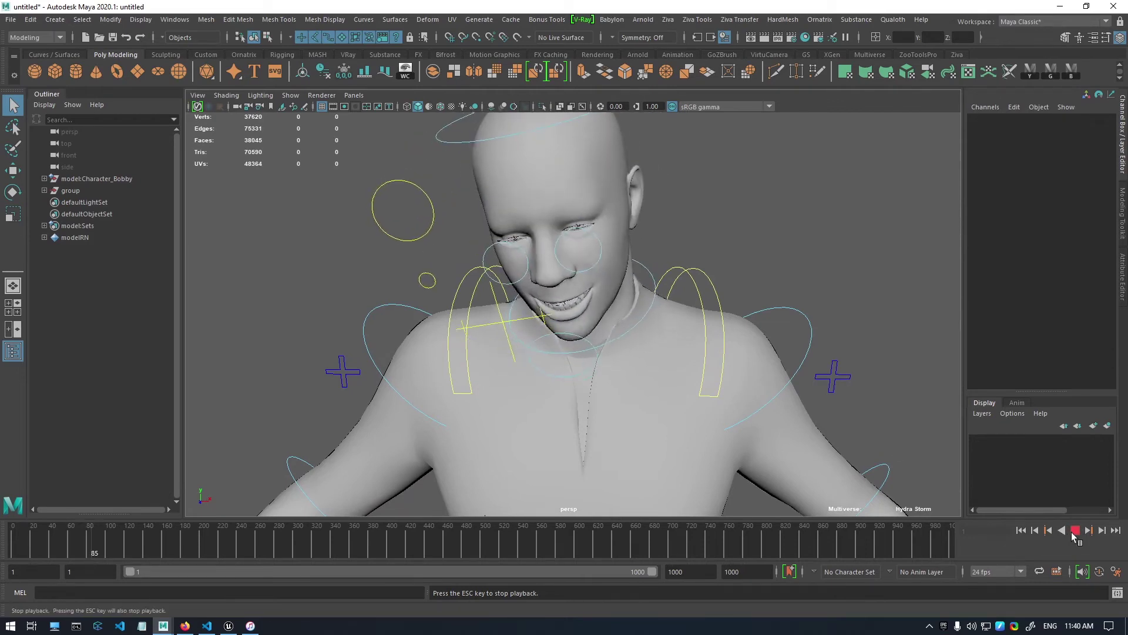
click(1074, 532)
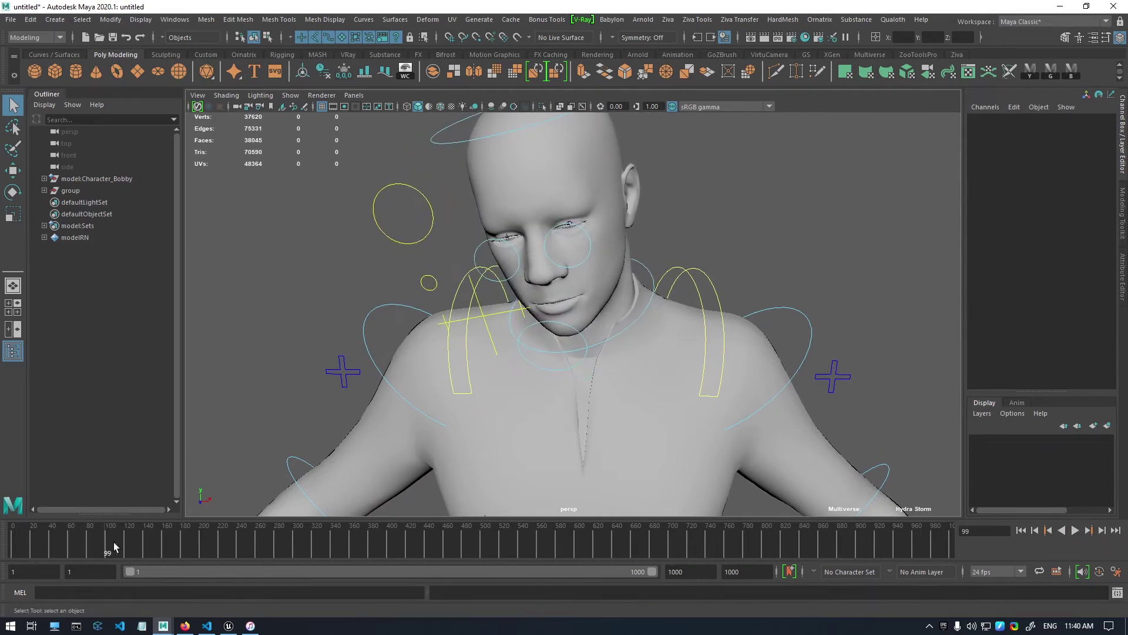
drag(111, 544, 3, 543)
Load the DemoMocap audio file from the desktop onto the timeline and play the facial animation with sound.
click(1086, 6)
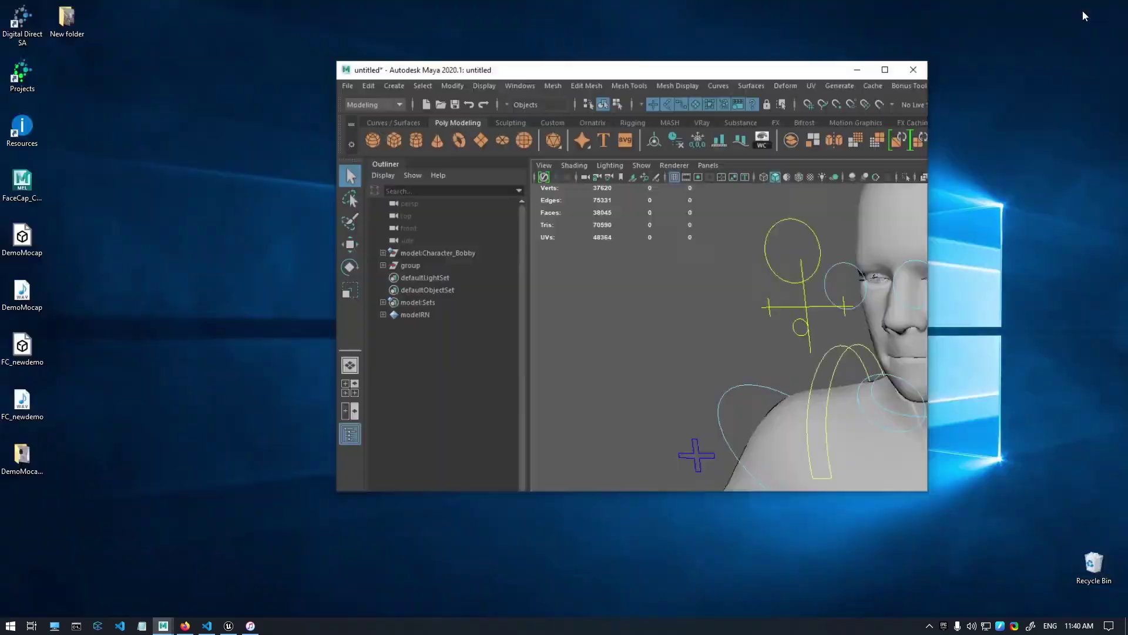
click(2, 282)
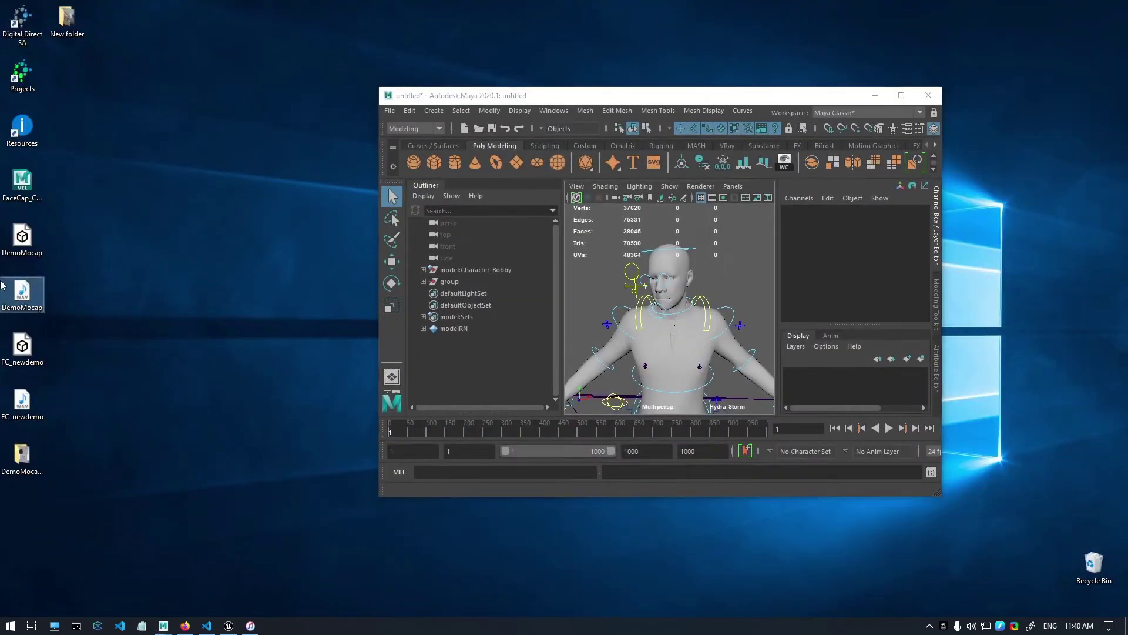
drag(7, 294, 411, 427)
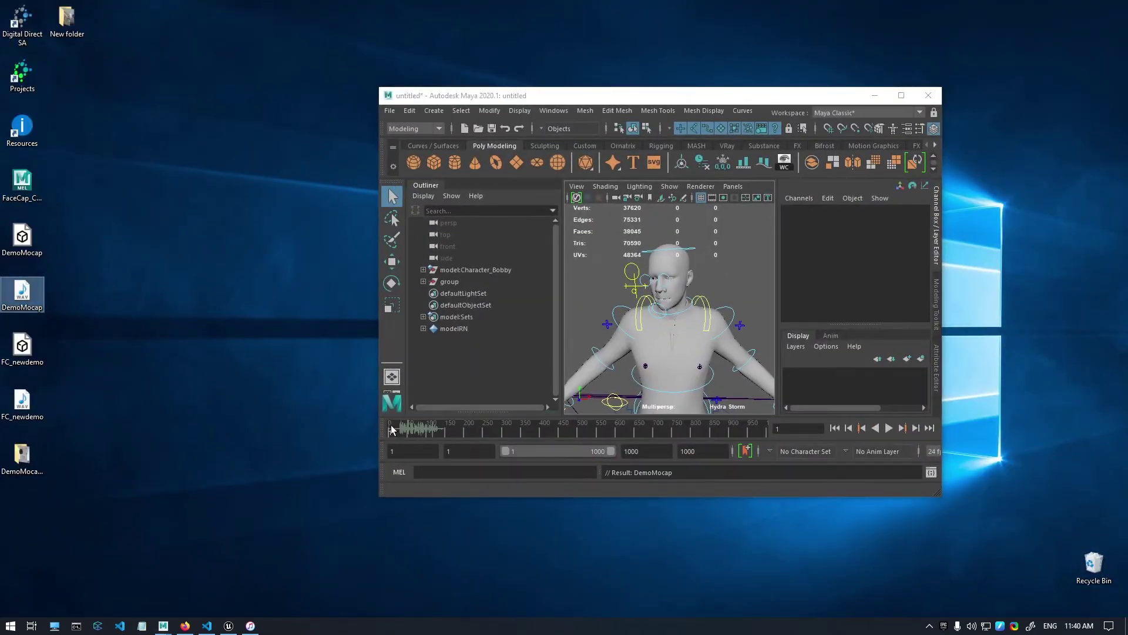
click(901, 95)
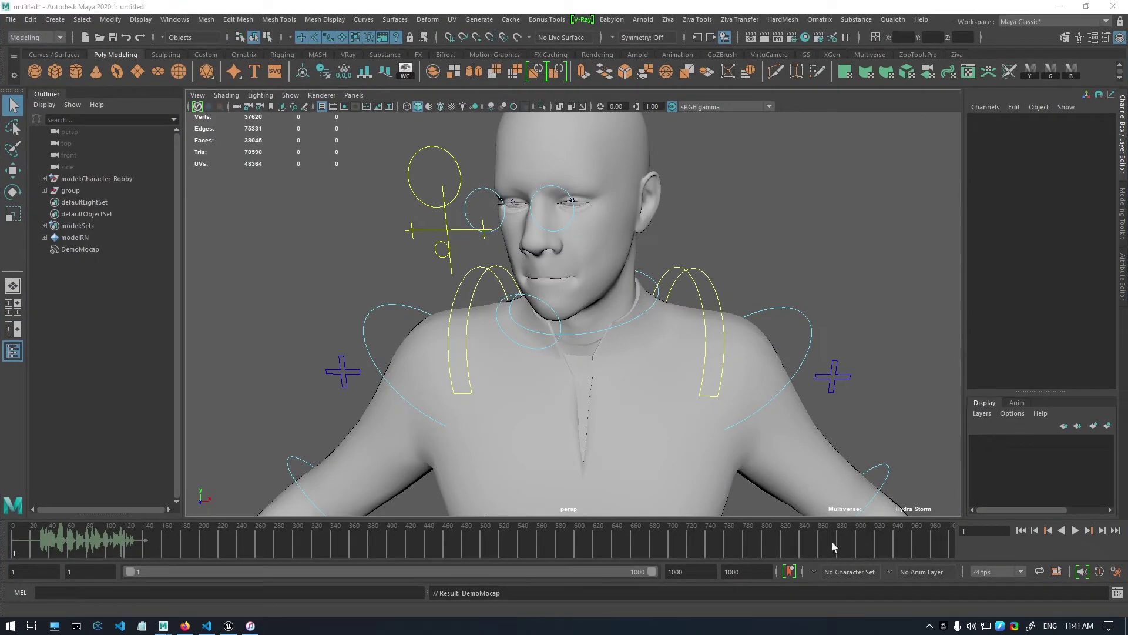
click(1074, 531)
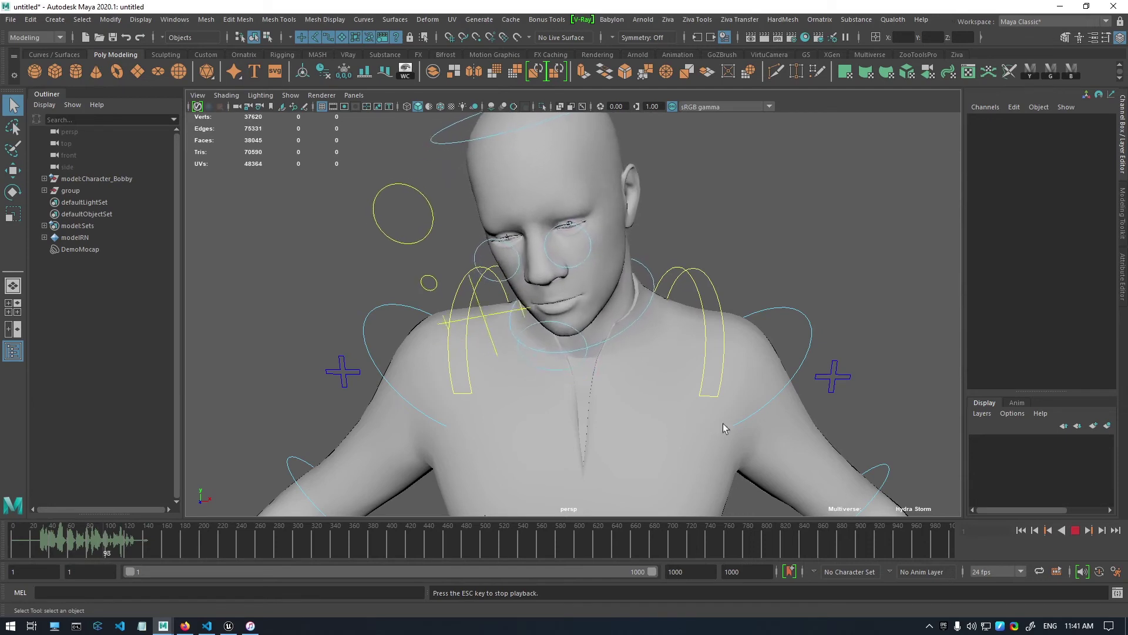
click(1075, 530)
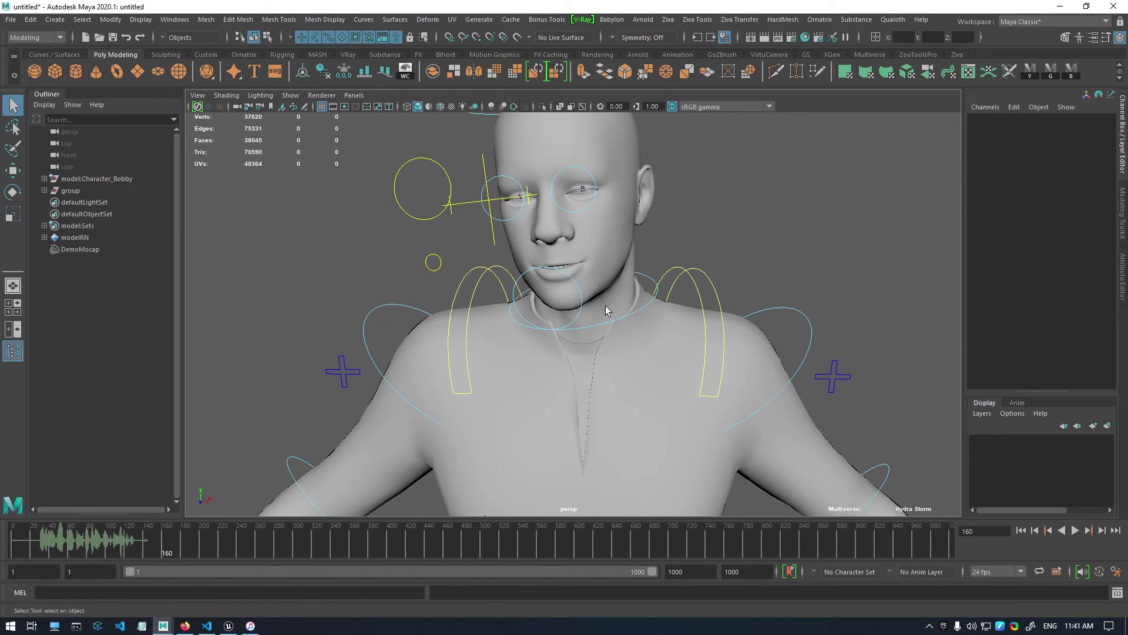
Select both FK shoulder controls and raise the character's arms by rotating them about -27.57° in Y.
scroll(604, 276, down, 5)
alt+middle_drag(649, 347, 742, 244)
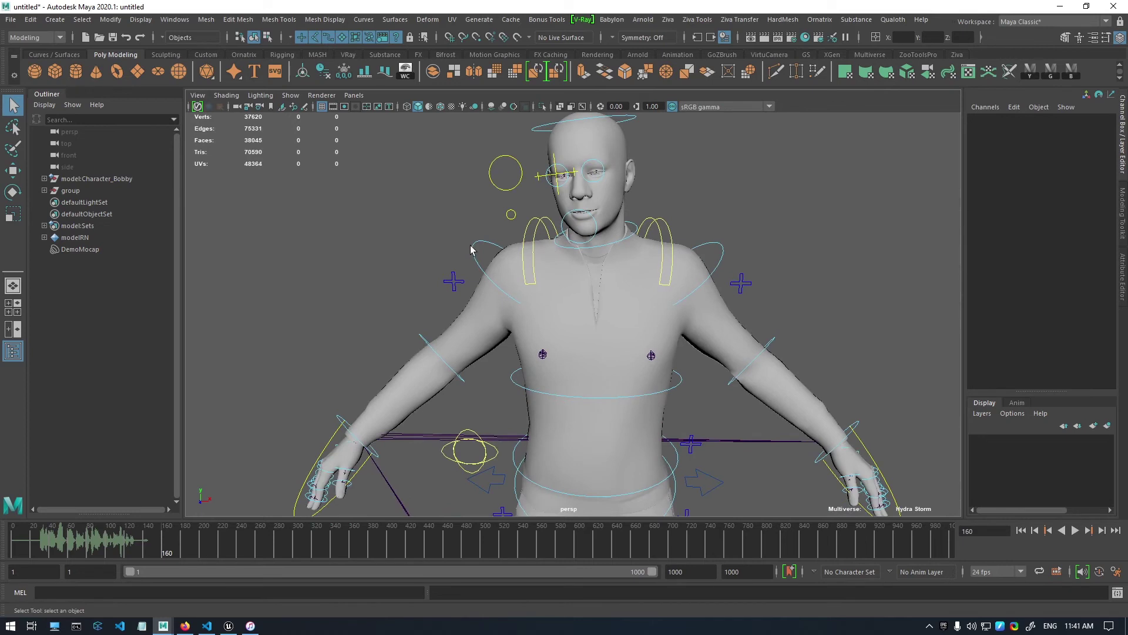
click(471, 248)
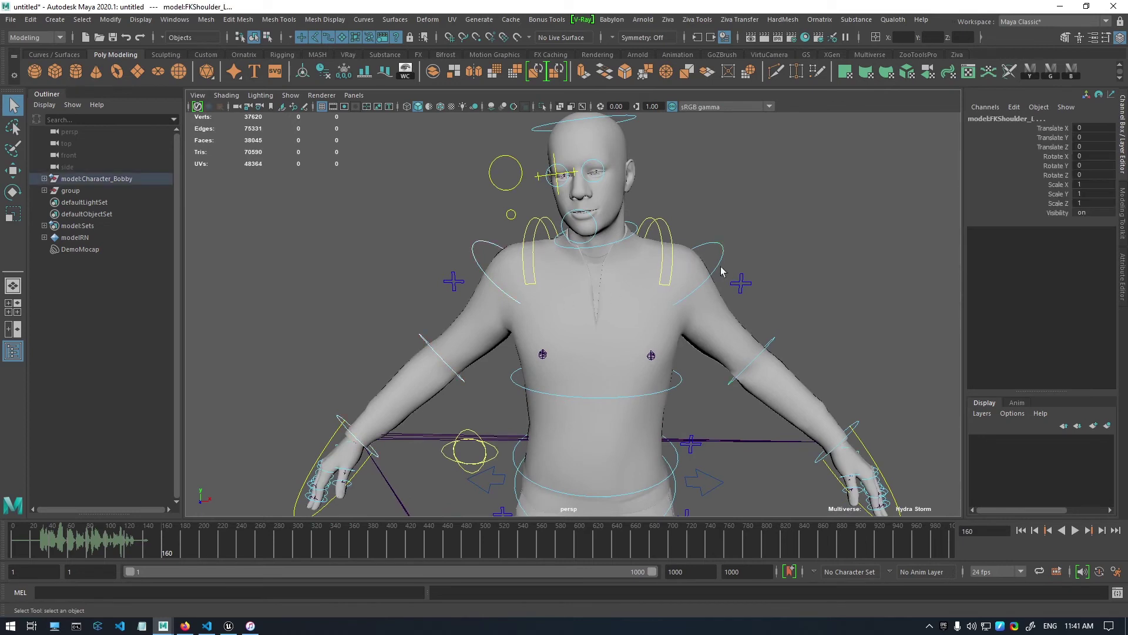
key(e)
drag(682, 229, 646, 232)
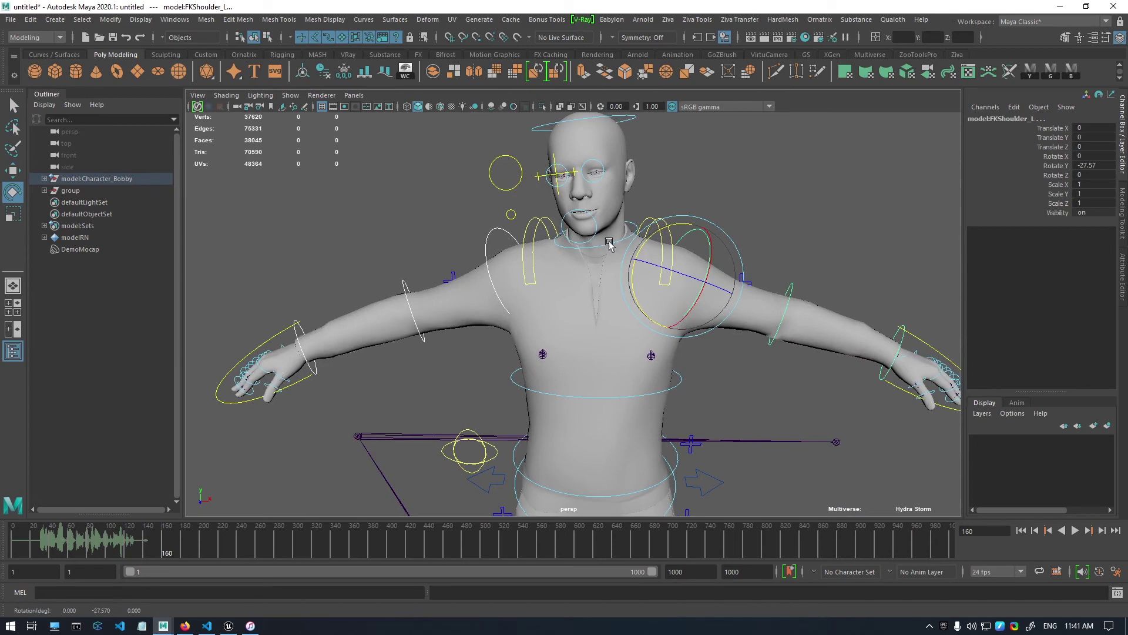
Select the facial blendshapes control beside the head and examine its attributes, including the A01 to A51 facial channels.
click(521, 180)
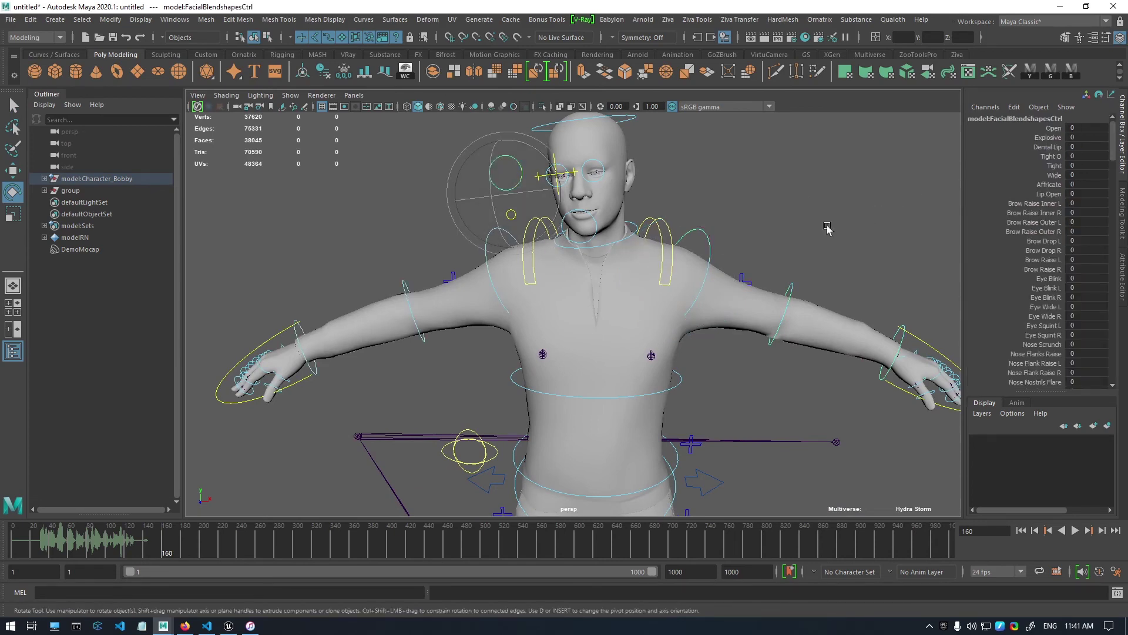
click(781, 170)
click(519, 170)
scroll(1071, 224, down, 5)
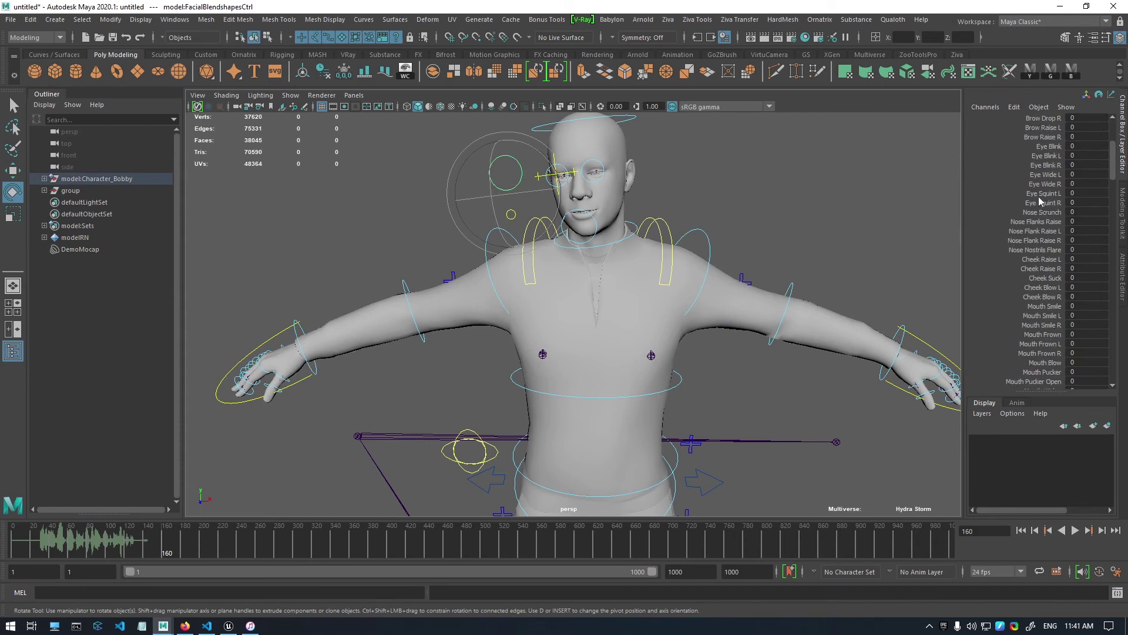
scroll(1015, 342, down, 10)
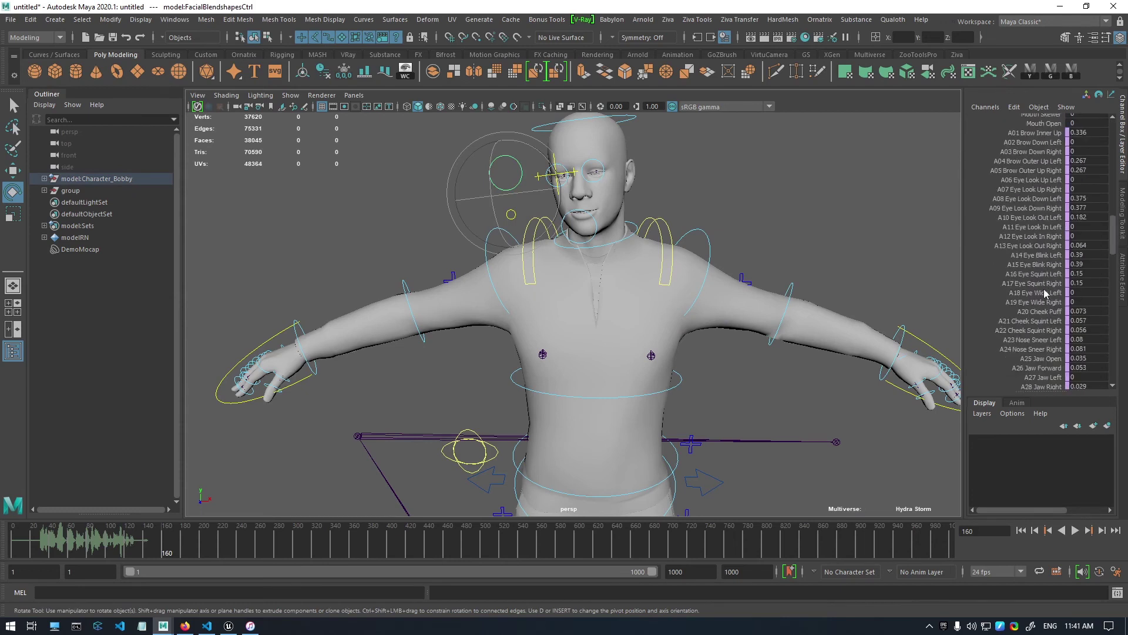
scroll(1045, 292, down, 12)
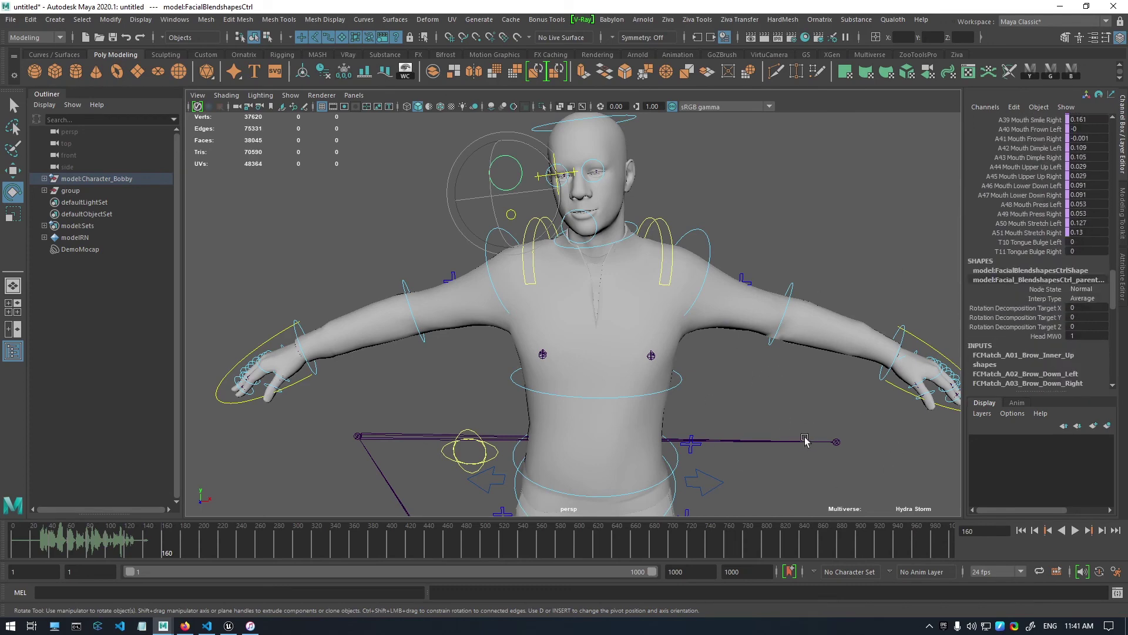
Deselect the facial blendshapes control and view the whole character from a slightly angled front view.
alt+right_drag(805, 441, 783, 370)
click(713, 381)
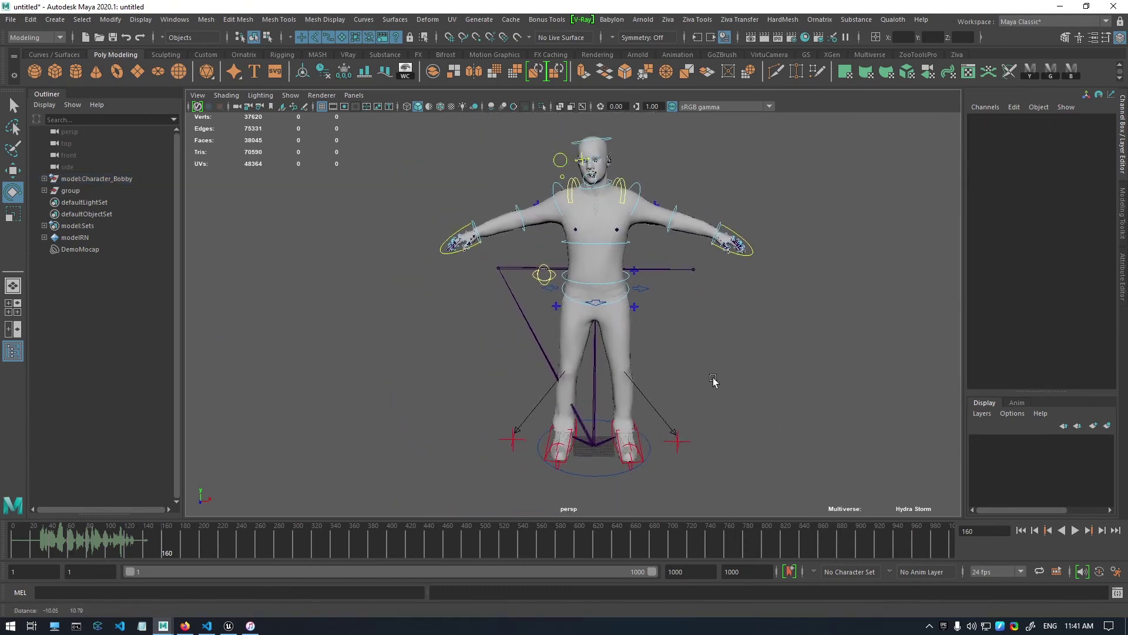
mouse_move(714, 381)
alt+mouse_down()
mouse_move(730, 421)
mouse_move(727, 388)
alt+mouse_up()
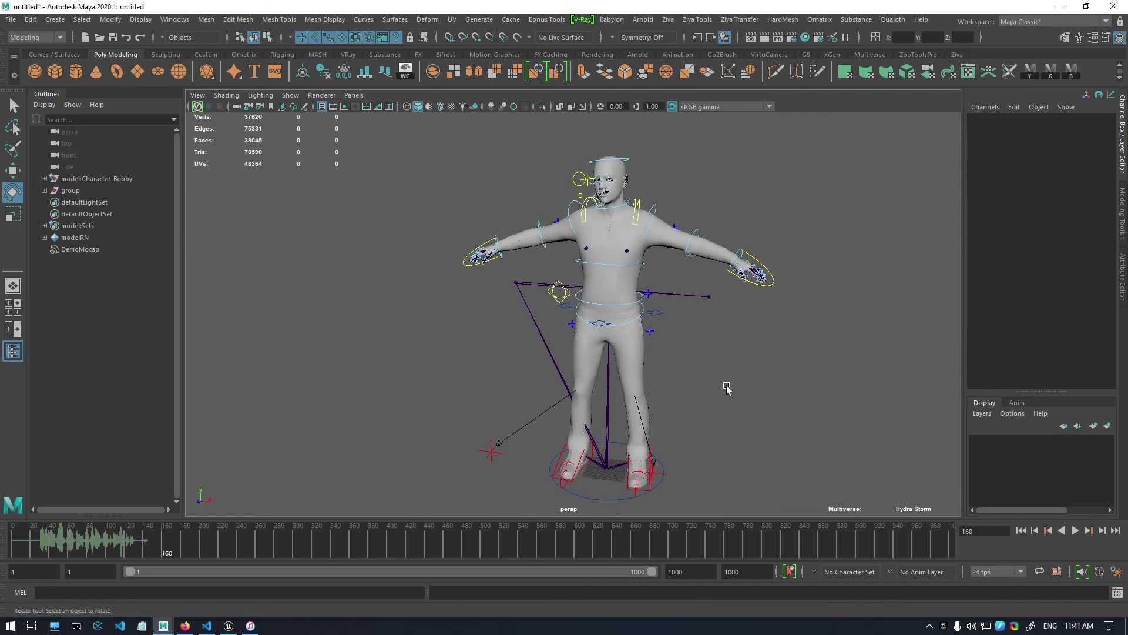